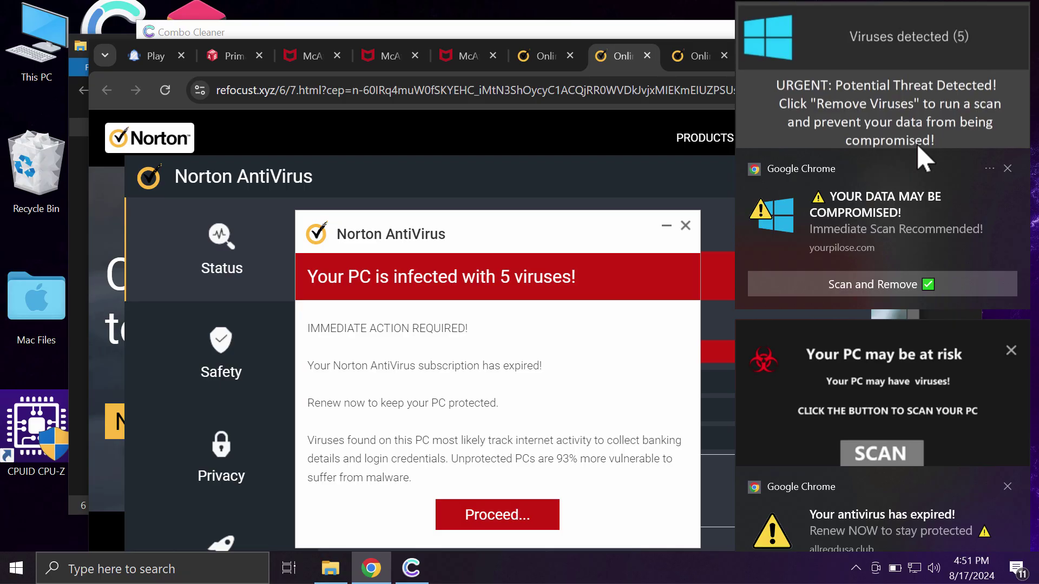
Switch to one of the refocust.xyz scam notification tabs.
{"action": "left_click", "coordinate": [544, 56]}
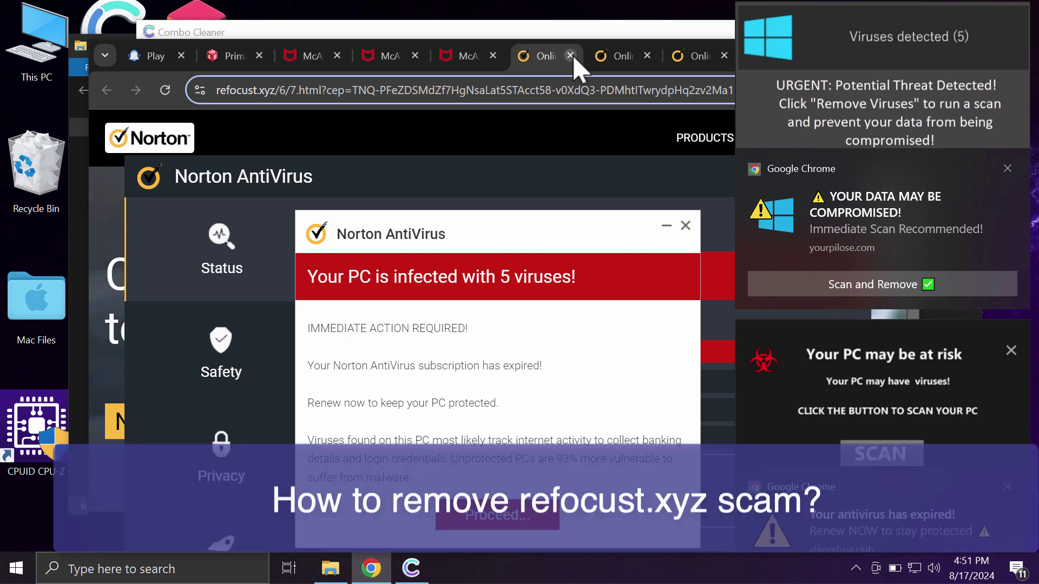
Close the two duplicate refocust.xyz scam tabs so only one remains.
{"action": "left_click", "coordinate": [571, 56]}
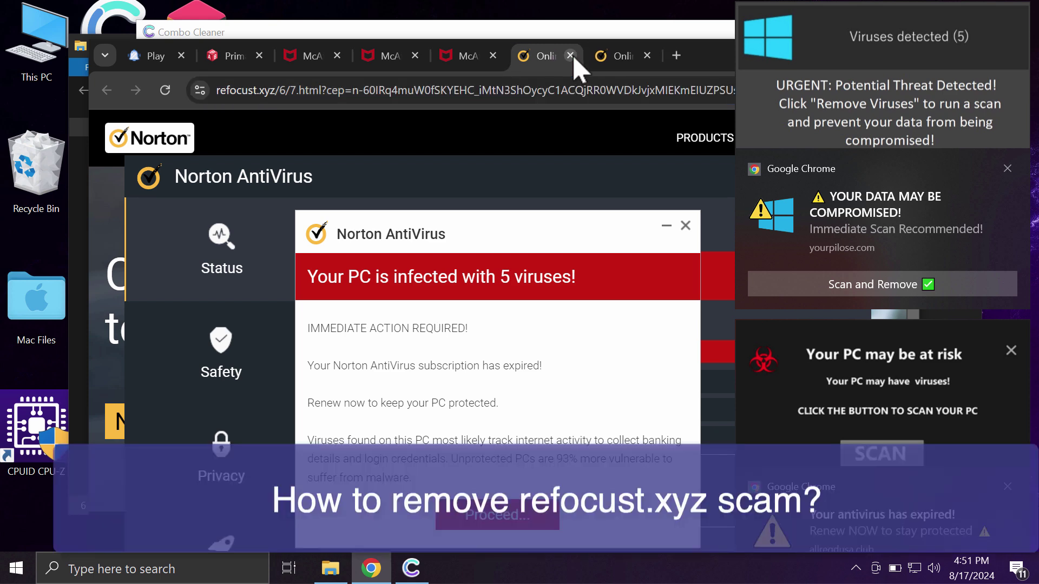
{"action": "left_click", "coordinate": [571, 56]}
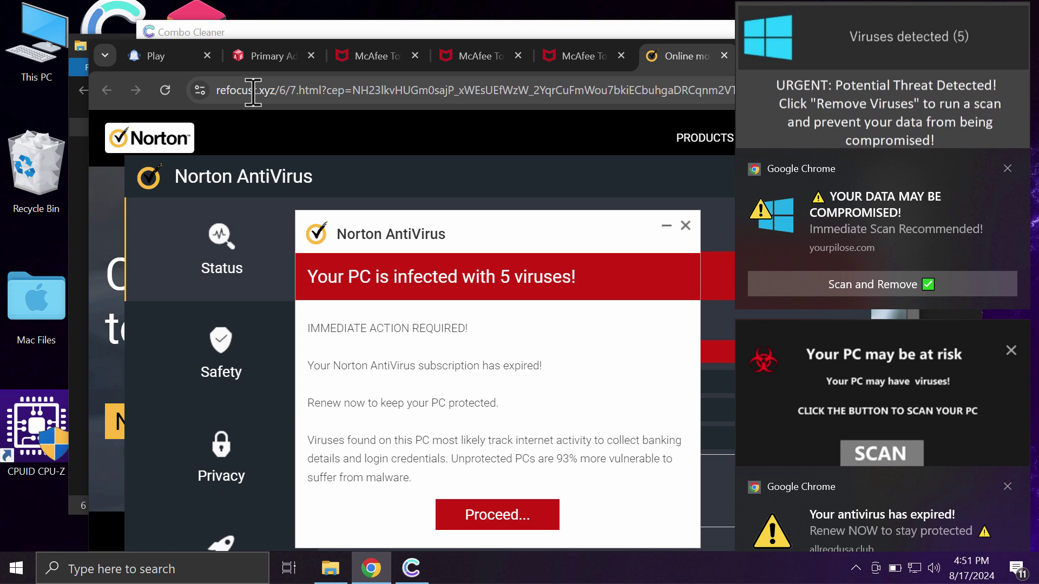
Replace the scam address with combocleaner.com and load the Combo Cleaner site.
{"action": "left_click", "coordinate": [253, 91]}
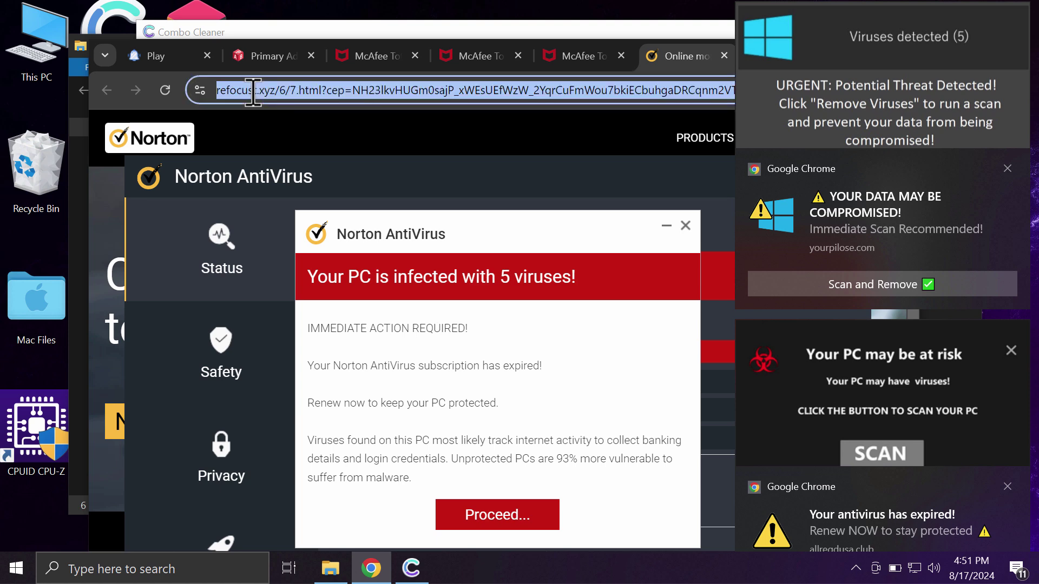
{"action": "type", "text": "c"}
{"action": "key", "text": "Return"}
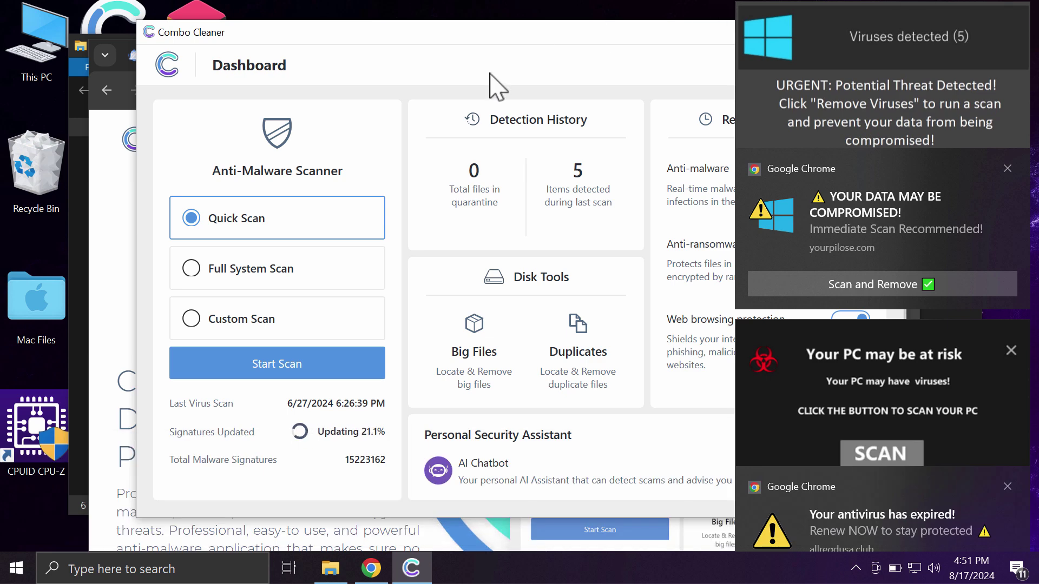
Shift the Combo Cleaner window slightly left while signatures update for a Quick Scan.
{"action": "left_click_drag", "start_coordinate": [491, 32], "coordinate": [467, 42]}
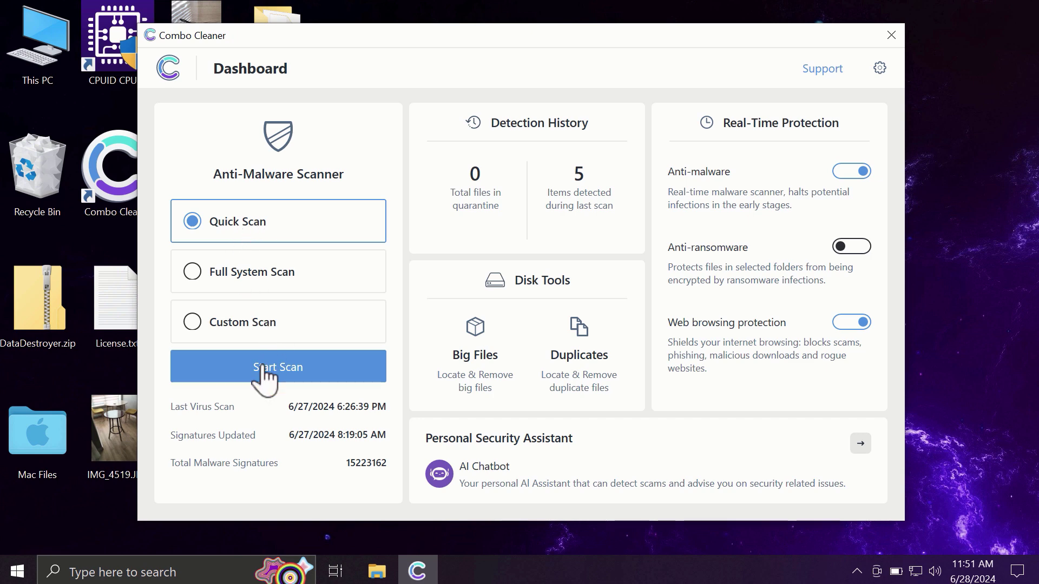
Run the Quick Scan, listing six detected threats selected for quarantine.
{"action": "left_click", "coordinate": [260, 367]}
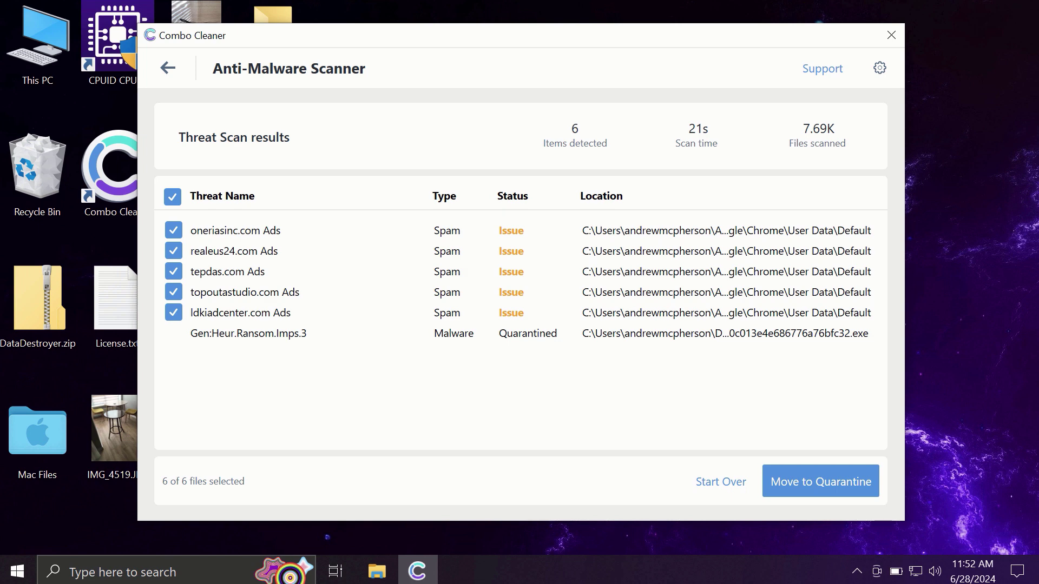
{"action": "left_click", "coordinate": [169, 68]}
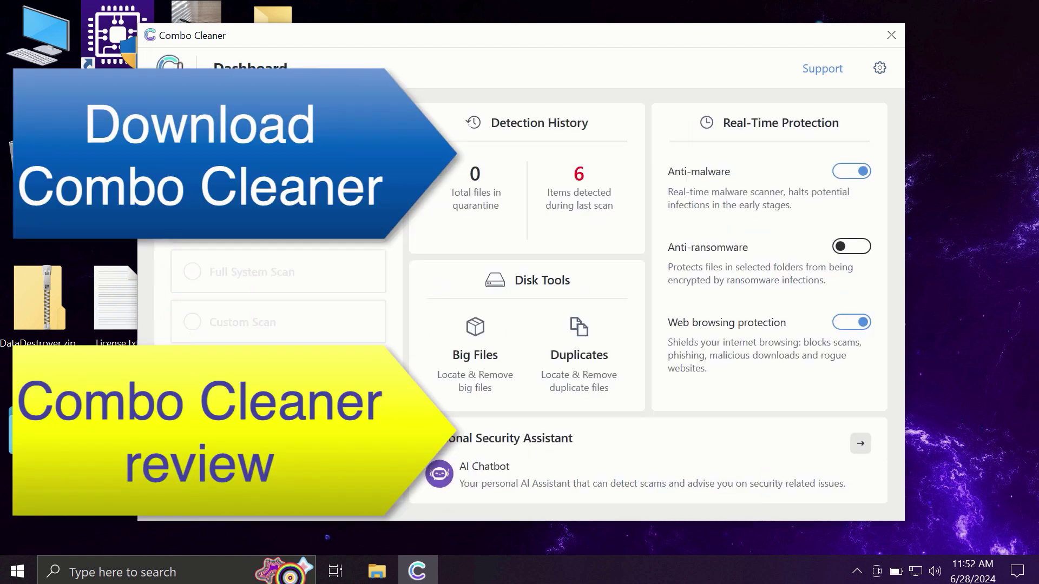